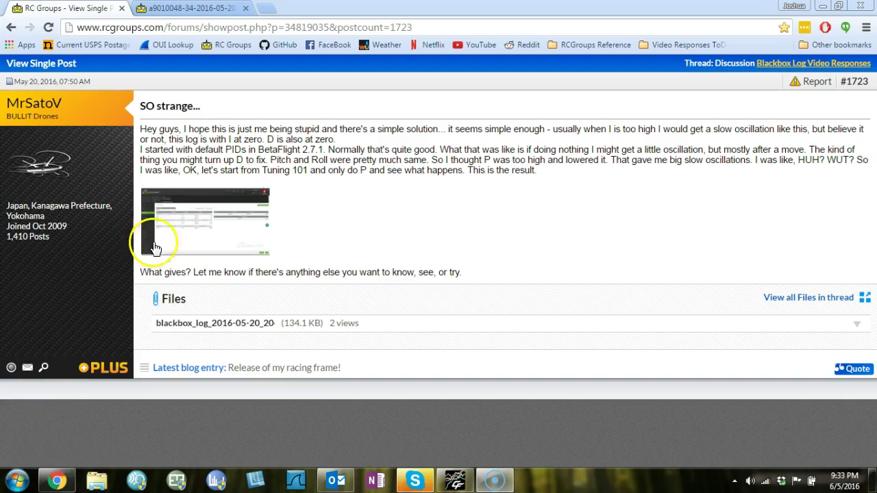
Step: View the post's attached PID Tuning screenshot at full size: ROLL and PITCH P 4.0, I and D zero
left_click(185, 8)
left_click(126, 229)
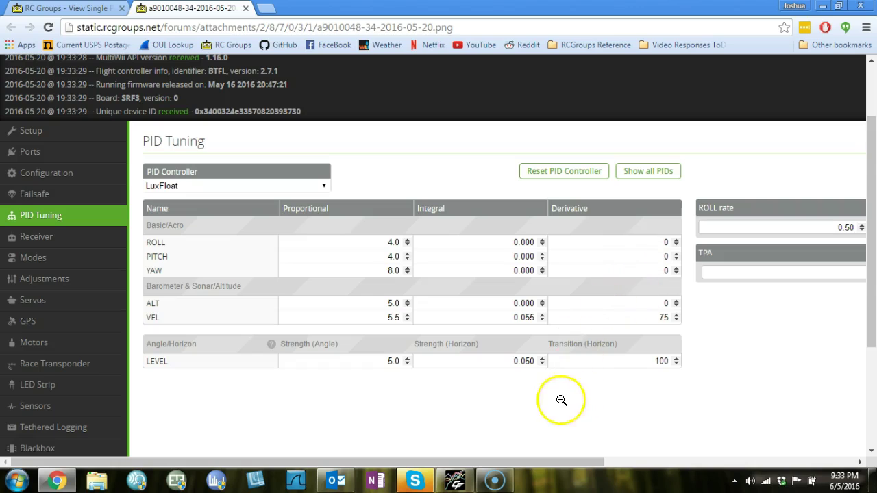
Step: Add the Gyros preset graph in Graph setup and save it, replacing Gyro + PID roll
left_click(58, 482)
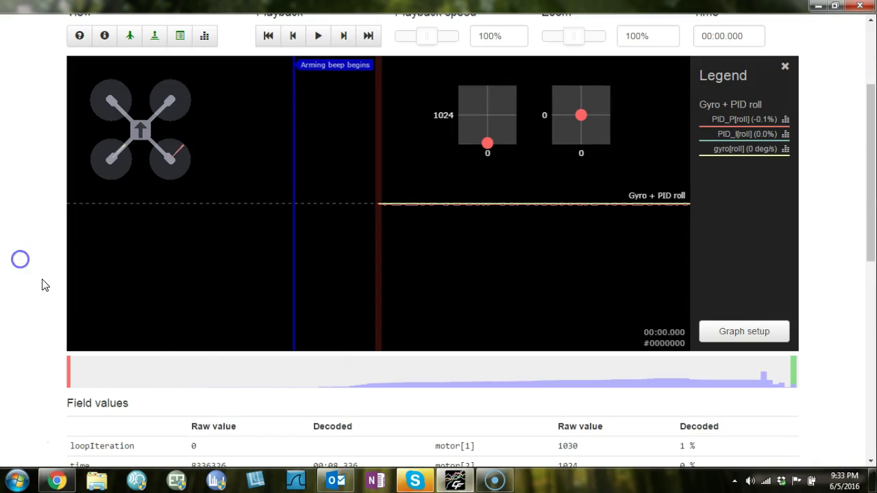
scroll(75, 294, "up", 1)
scroll(310, 157, "down", 1)
left_click_drag(493, 401, 685, 450)
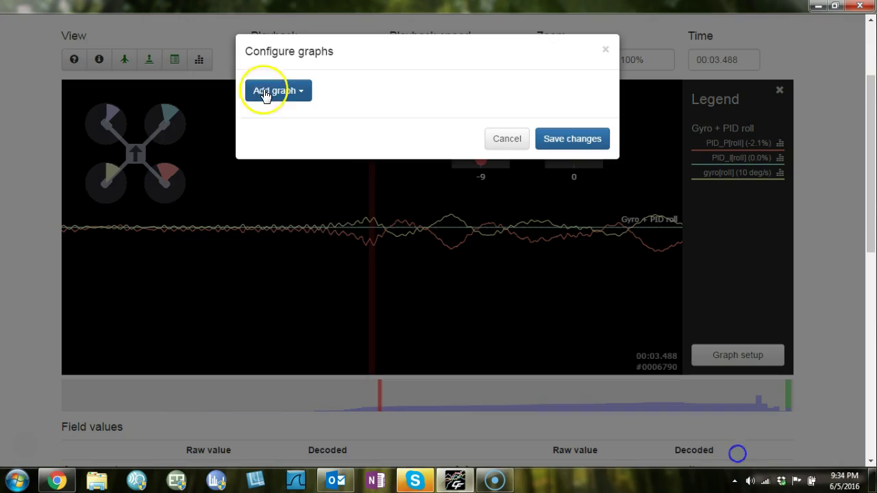
left_click(266, 90)
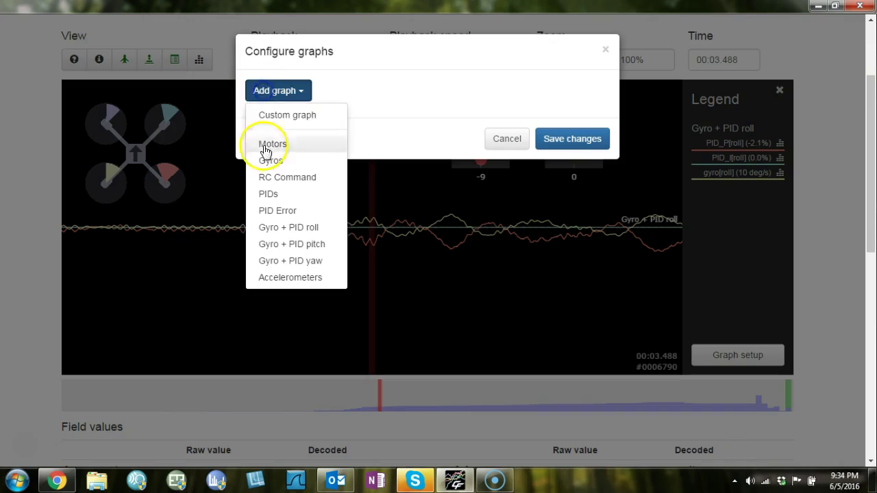
left_click(266, 161)
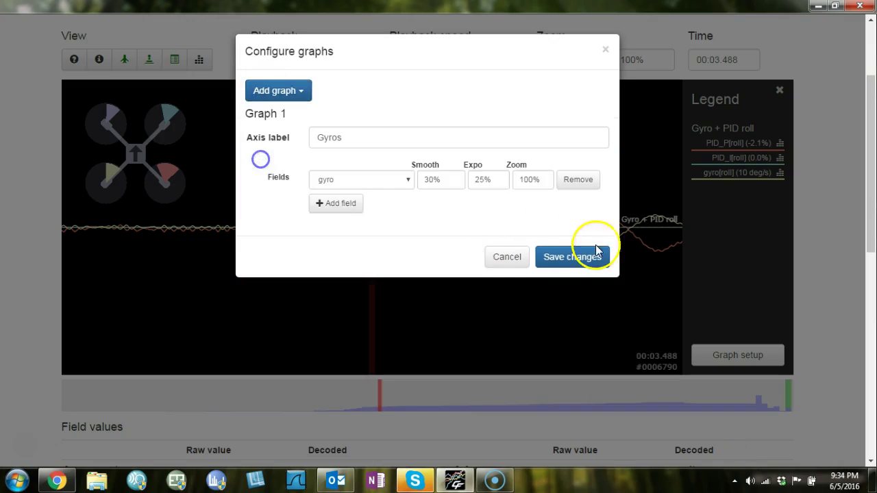
left_click(598, 256)
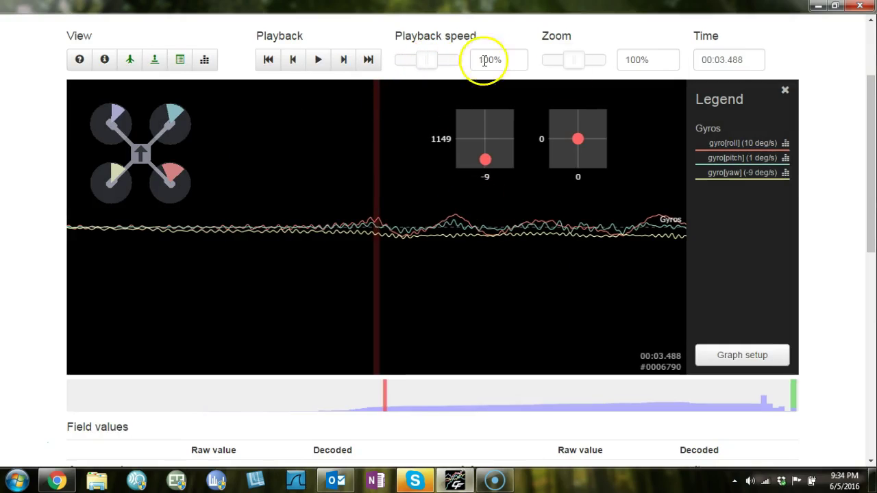
Step: Zoom out to 10%, move the log to 00:04.422, then zoom back to 100%
left_click_drag(576, 61, 474, 64)
left_click_drag(493, 211, 387, 226)
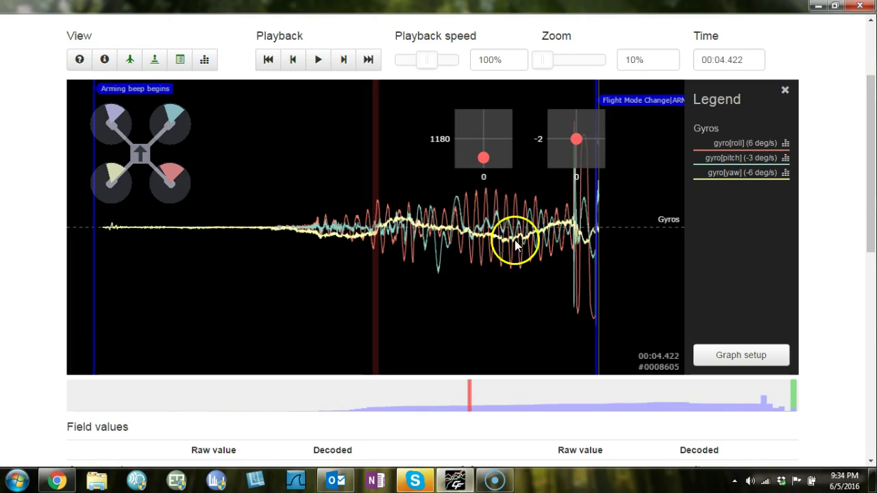
left_click_drag(543, 60, 578, 65)
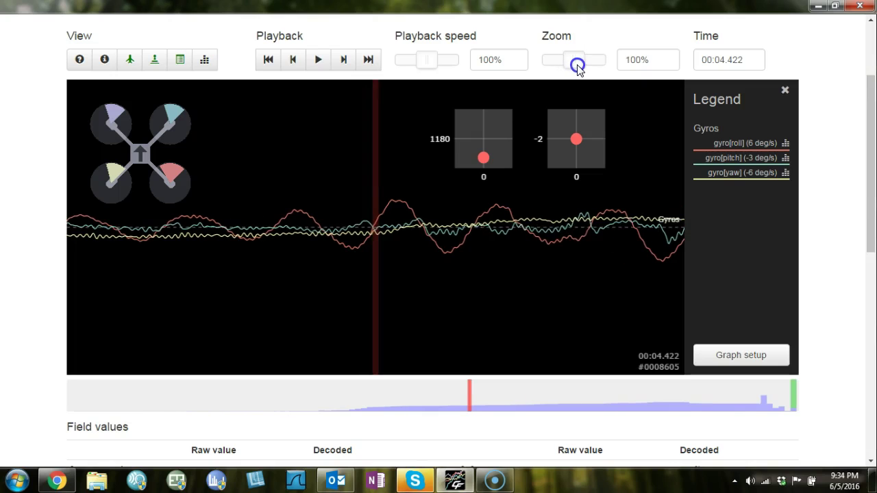
Step: Replace the Gyros graph with the Gyro + PID roll preset and save the configuration
left_click(733, 358)
left_click(582, 180)
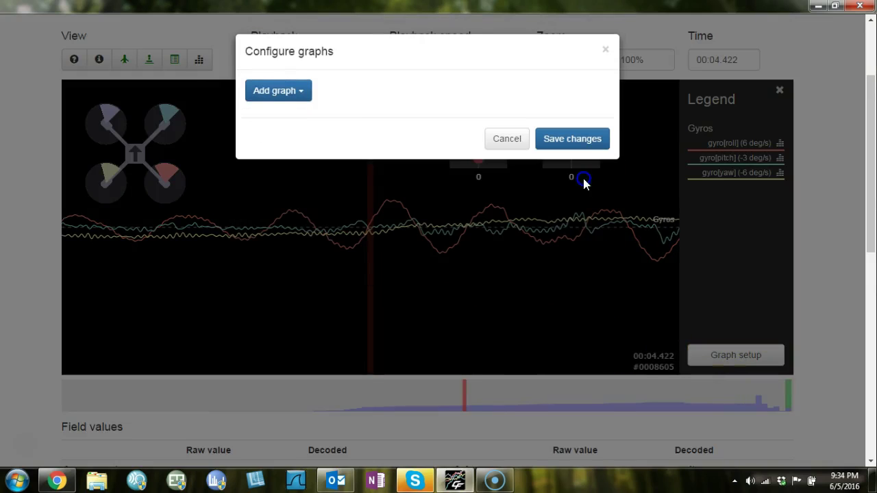
left_click(299, 100)
left_click(287, 231)
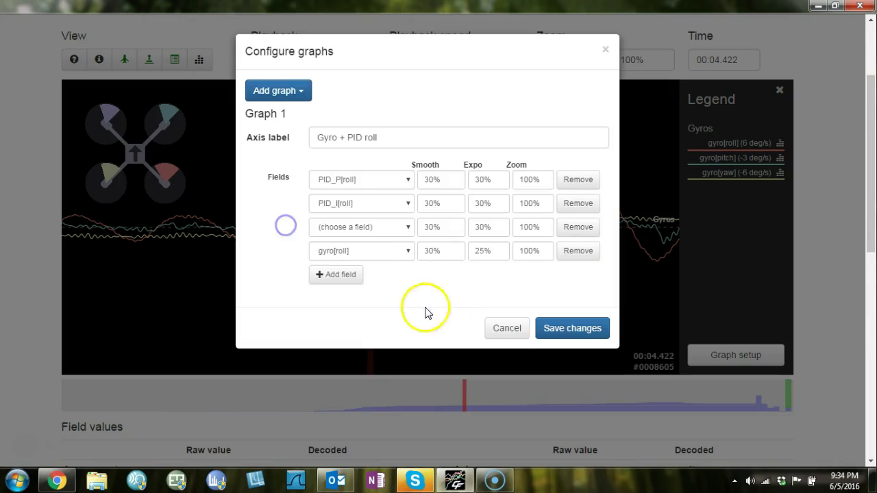
left_click(555, 330)
Step: Scrub the log forward through 4.2 and 5.3 seconds to about 00:06.499
left_click_drag(365, 302, 541, 321)
left_click(513, 309)
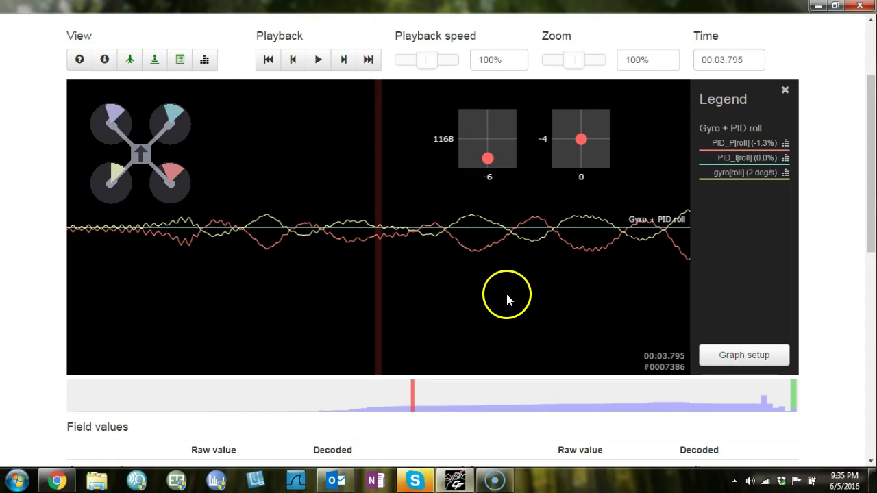
left_click_drag(507, 297, 378, 294)
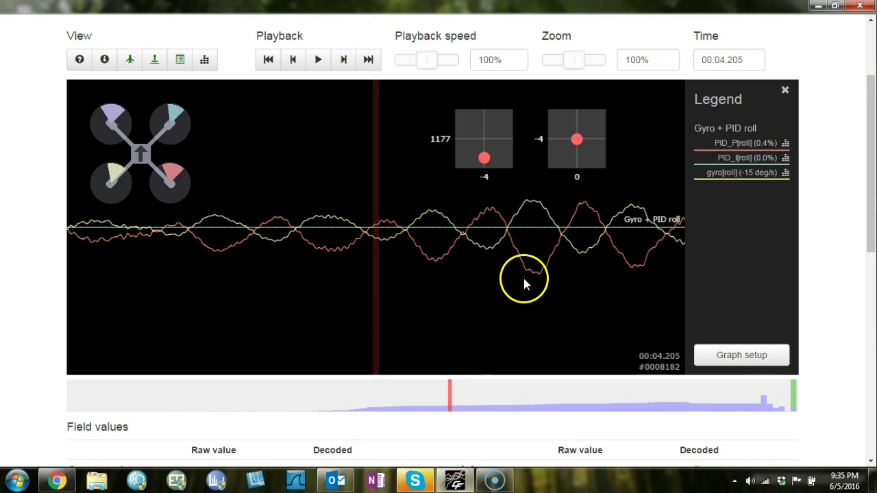
mouse_move(518, 282)
left_mouse_down()
mouse_move(239, 251)
mouse_move(74, 248)
left_mouse_up()
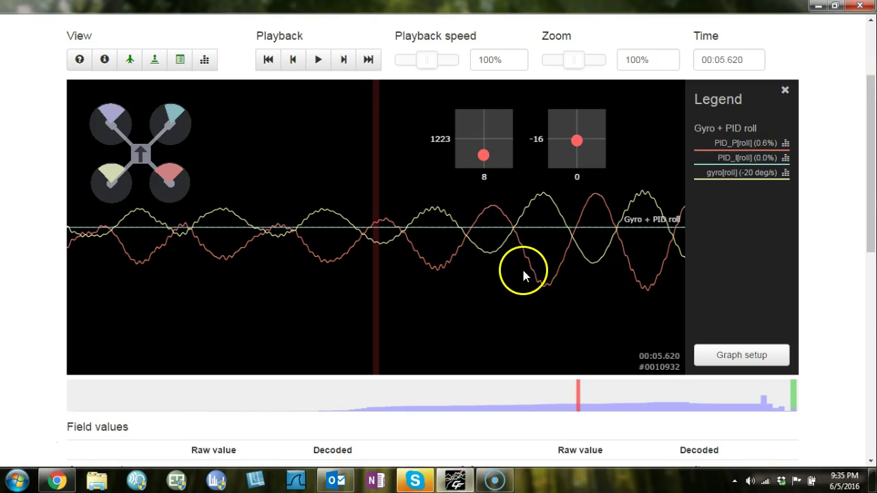
mouse_move(518, 274)
left_mouse_down()
mouse_move(155, 288)
mouse_move(249, 288)
mouse_move(239, 281)
left_mouse_up()
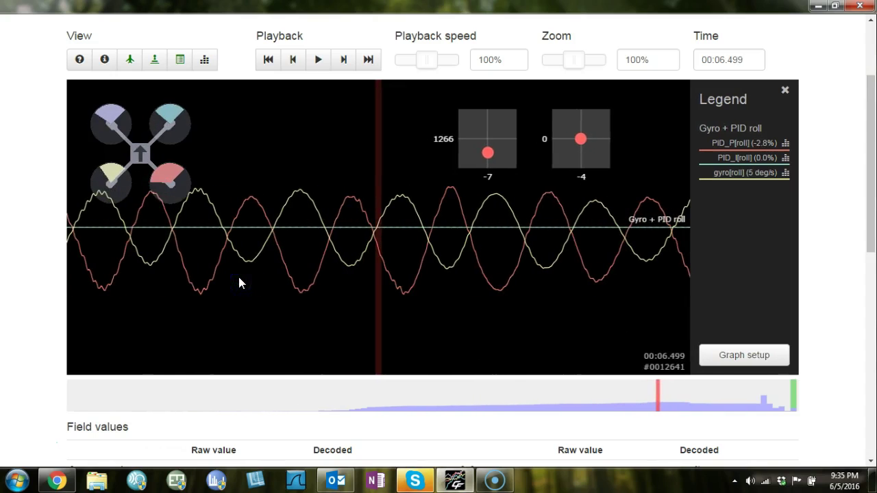
key("alt+Tab")
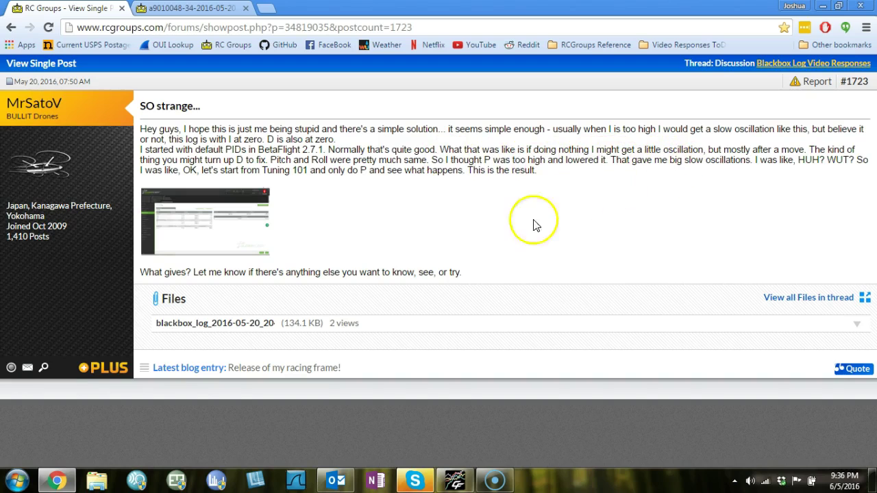
left_click(455, 480)
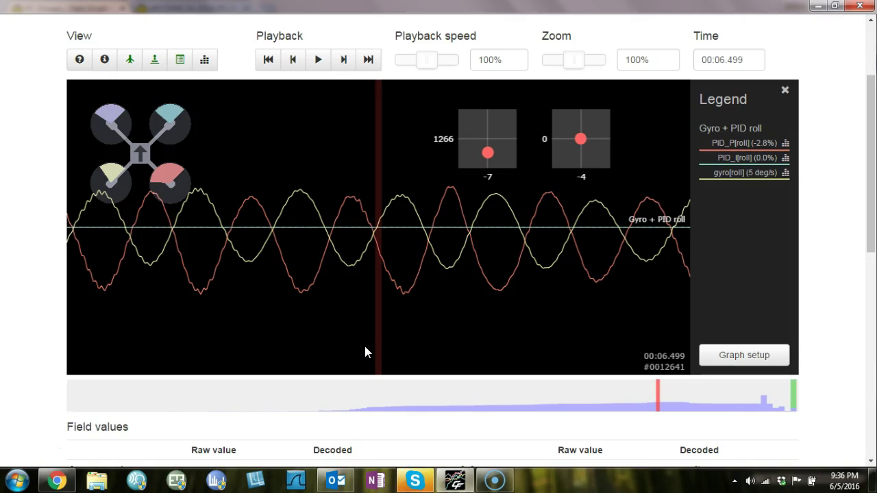
Step: Scrub back and forth around the roll oscillation peaks, settling at 00:06.812
left_click_drag(364, 352, 514, 350)
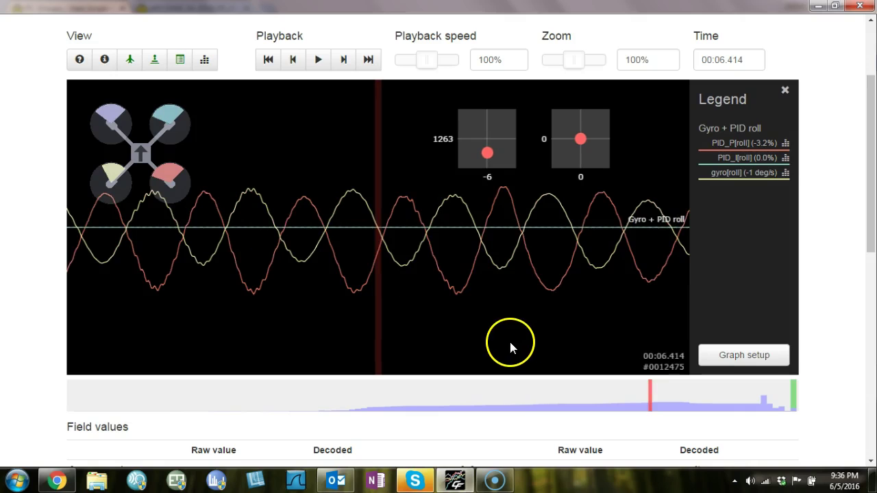
left_click_drag(564, 338, 538, 342)
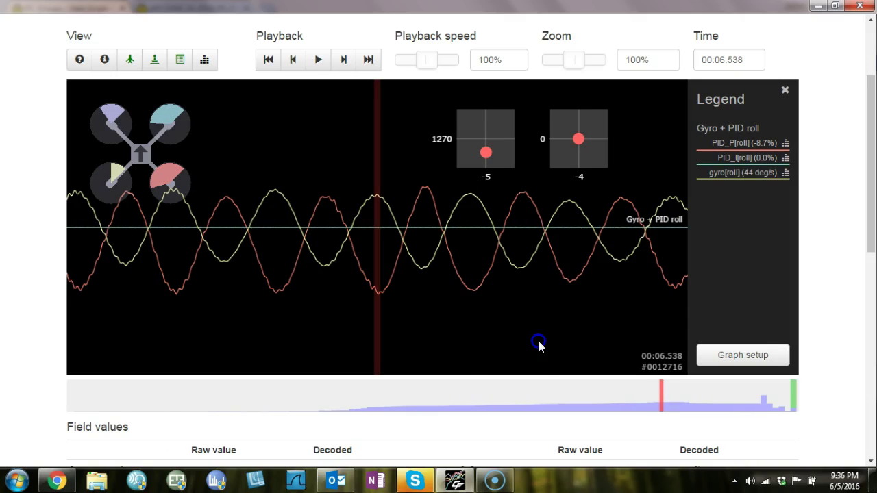
left_click_drag(610, 376, 496, 334)
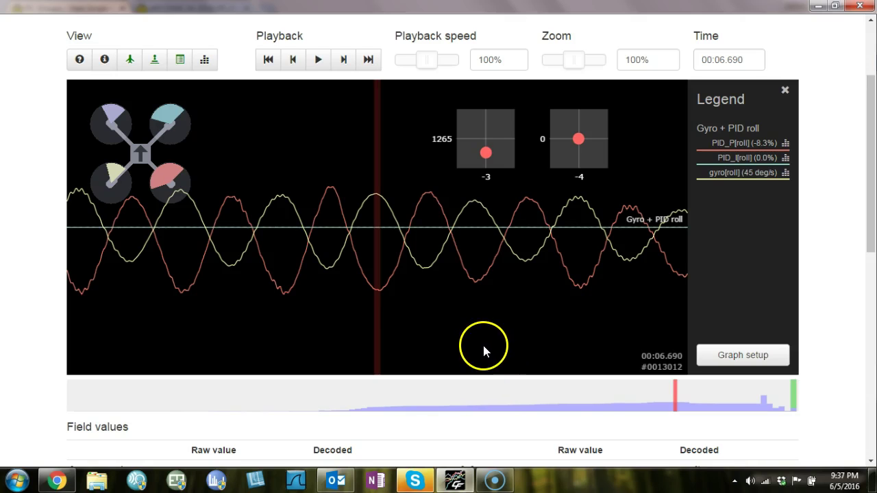
left_click(522, 346)
left_click_drag(521, 346, 319, 333)
left_click(481, 338)
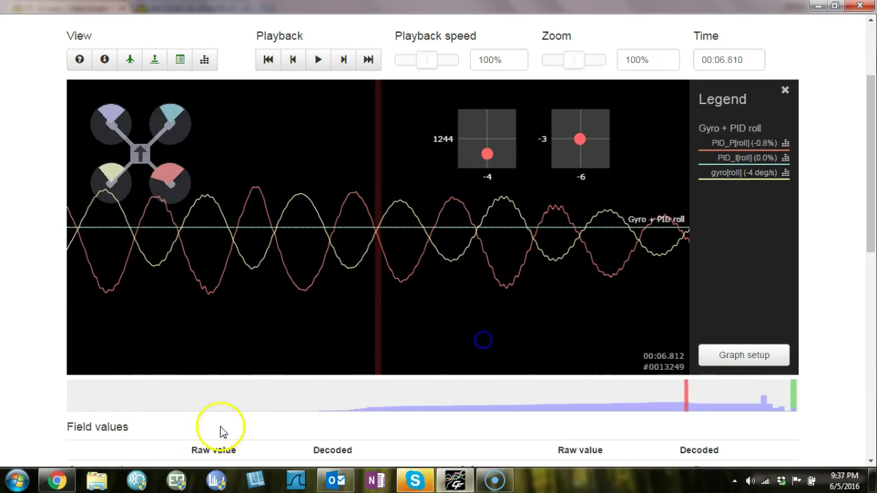
Step: Return to the RC Groups post and highlight the words "up D to fix"
left_click(57, 480)
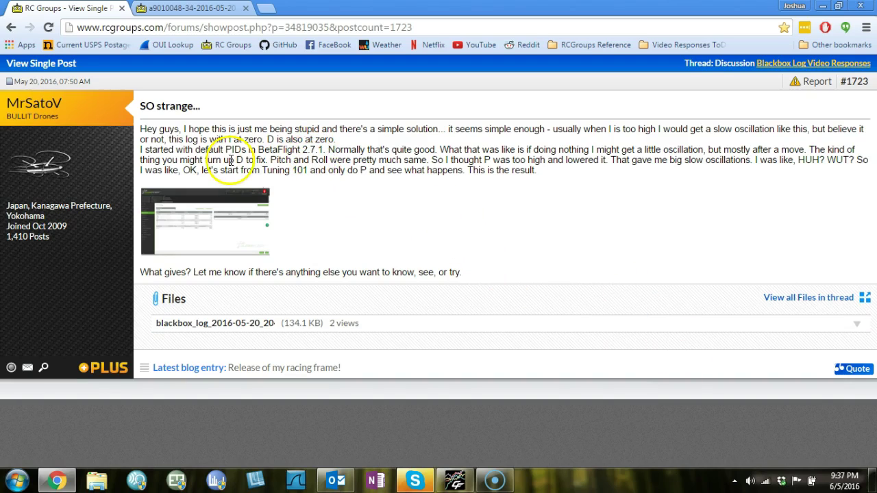
left_click_drag(227, 161, 267, 163)
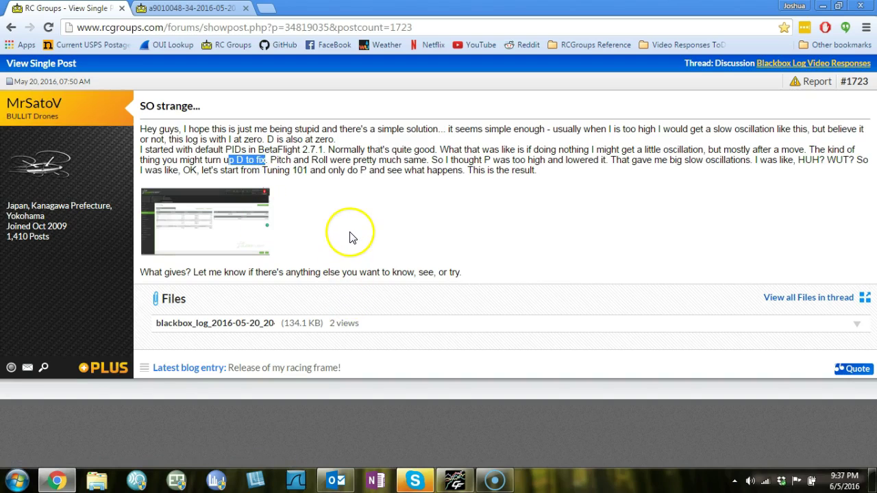